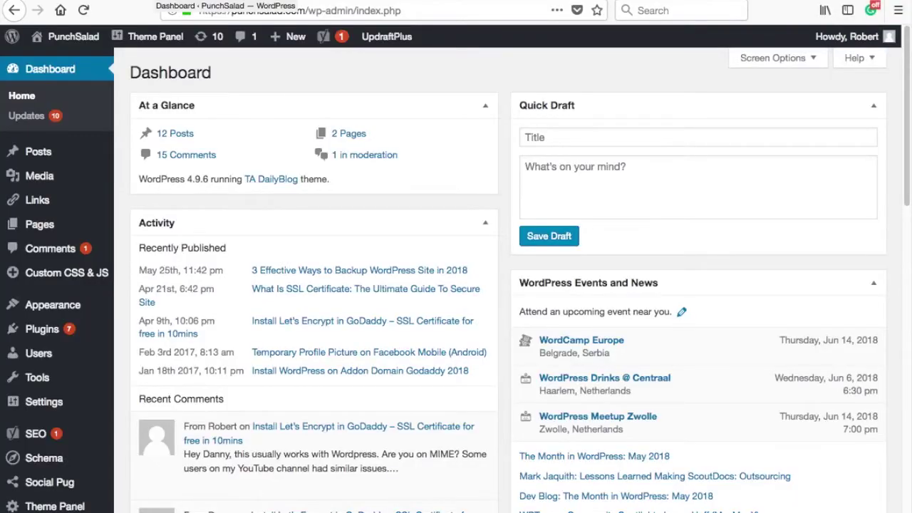
- Search the plugin directory for "w3", then install and activate the W3 Total Cache plugin
mouse_move(47, 338)
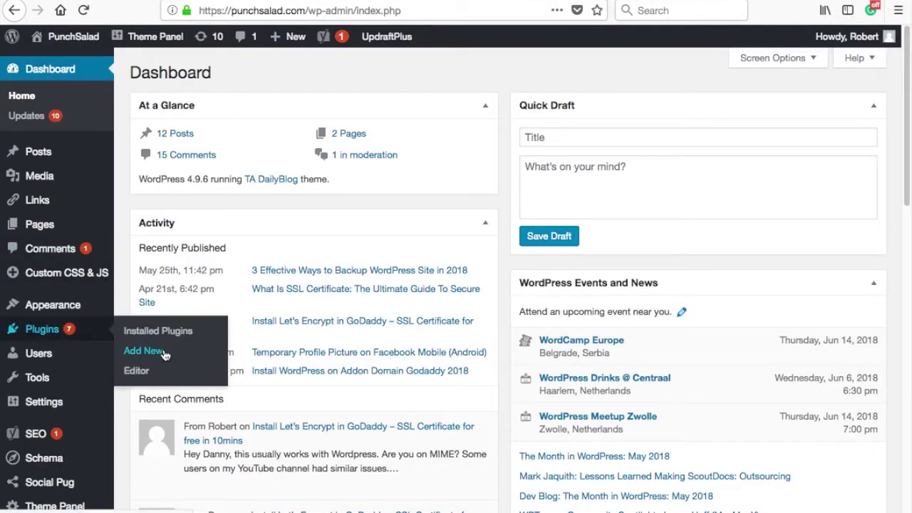
click(144, 351)
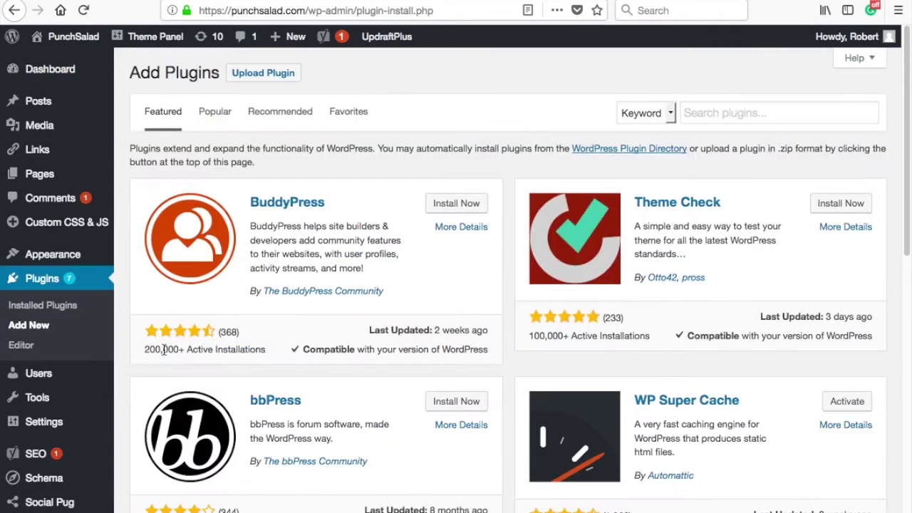
click(772, 113)
text(w3)
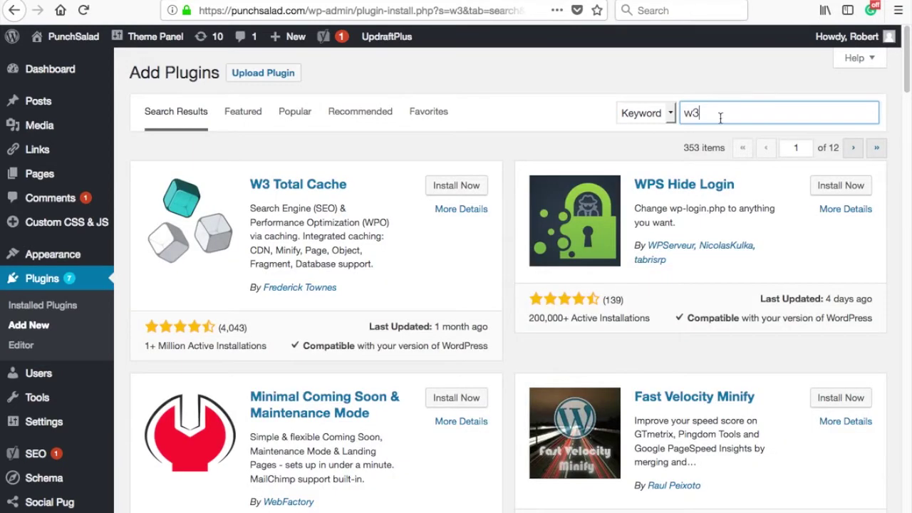
click(458, 189)
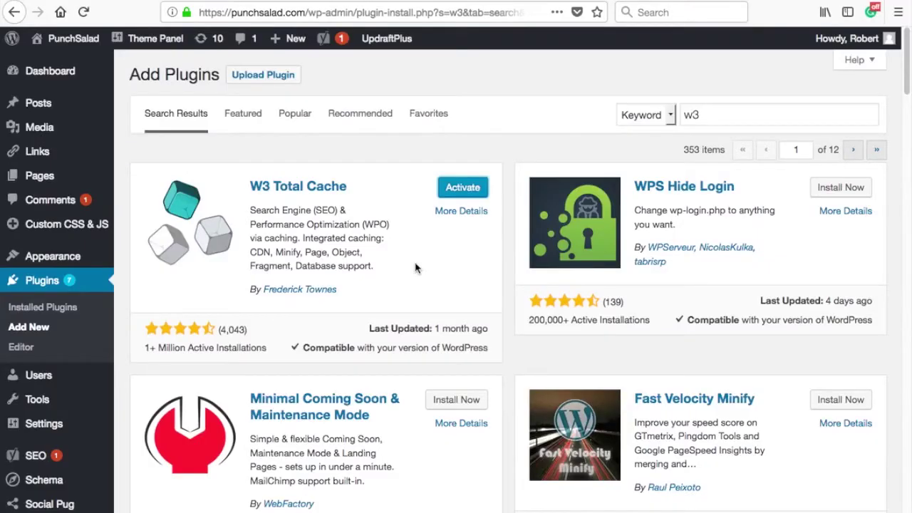
click(463, 188)
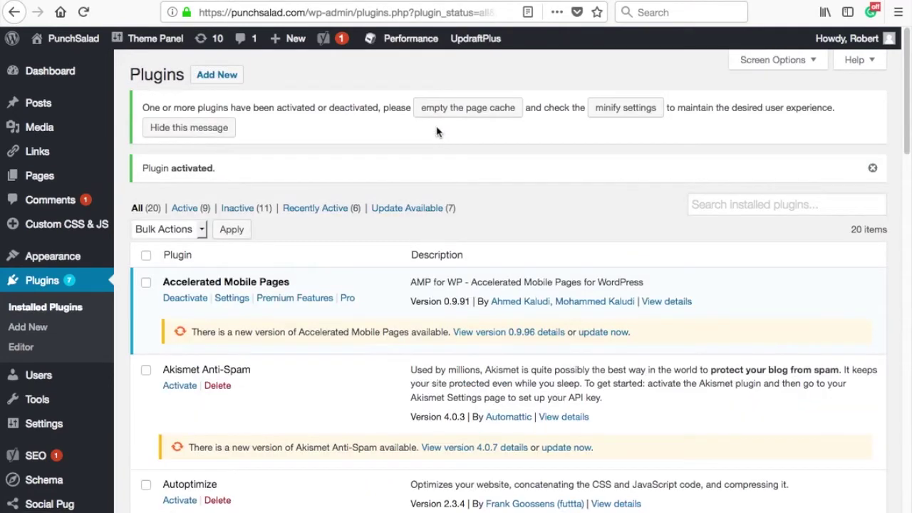
- Open the settings of W3 Total Cache from the list of installed plugins
scroll(427, 157, down, 5)
scroll(421, 184, down, 20)
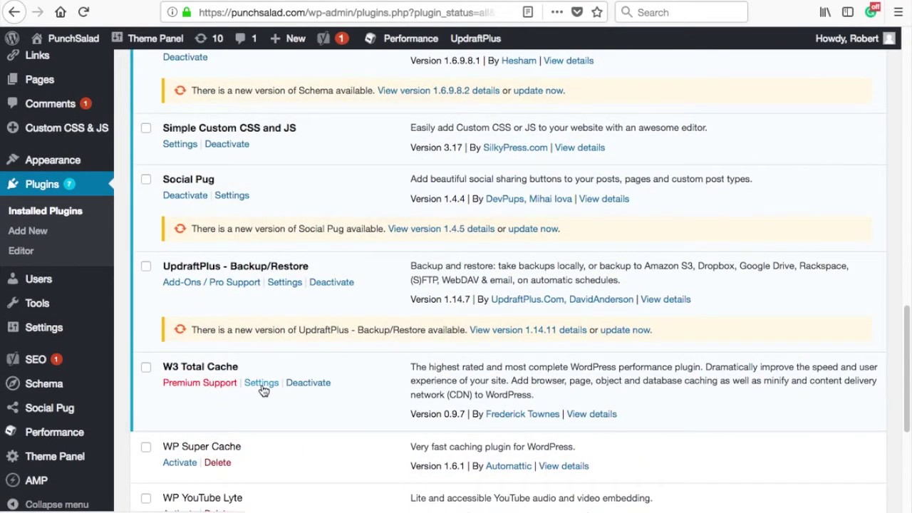
click(261, 386)
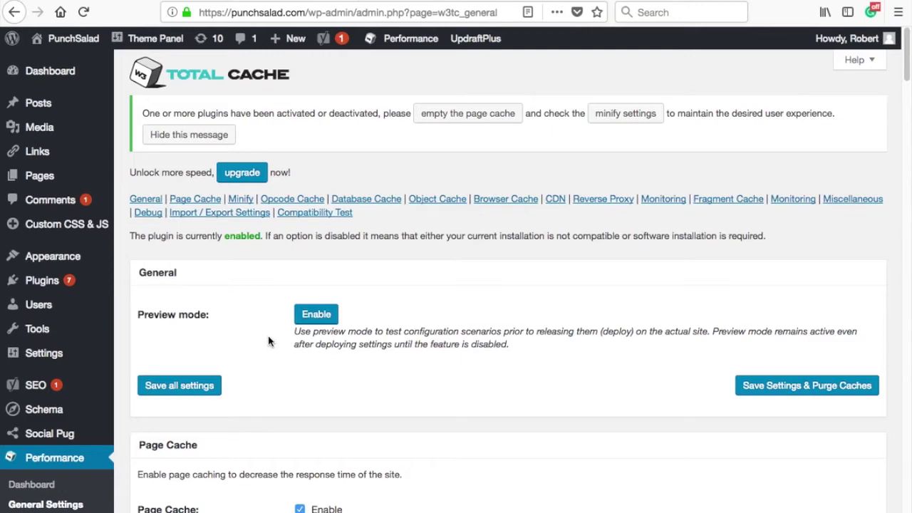
- Check the Page Cache and Minify settings, including the minify mode and Minify Cache Method
scroll(268, 341, down, 4)
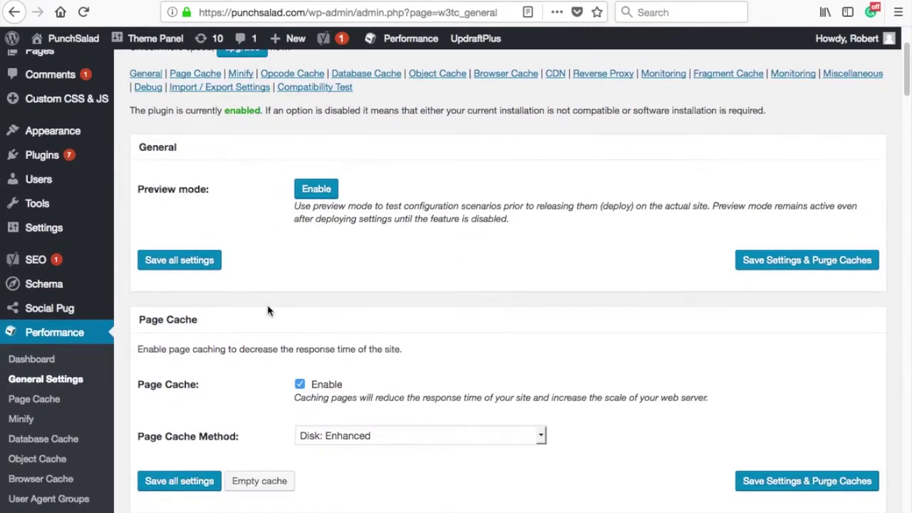
scroll(269, 310, down, 5)
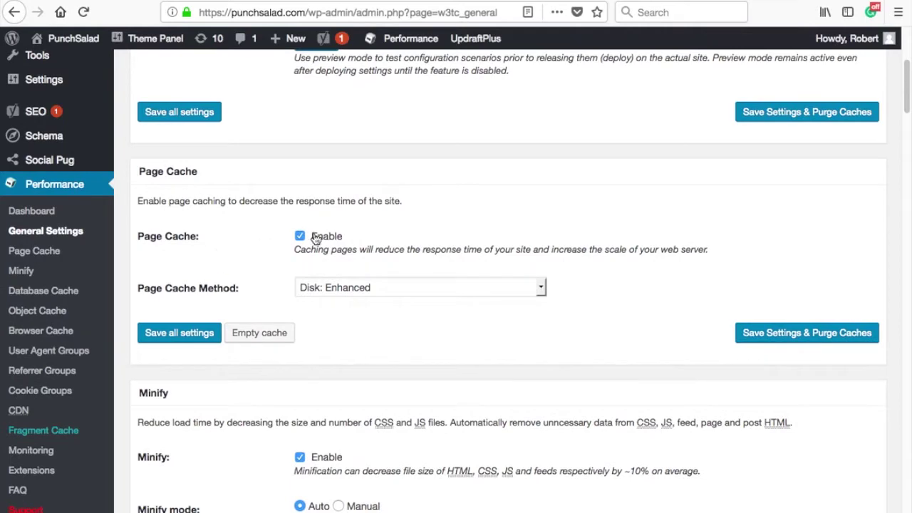
scroll(270, 268, down, 5)
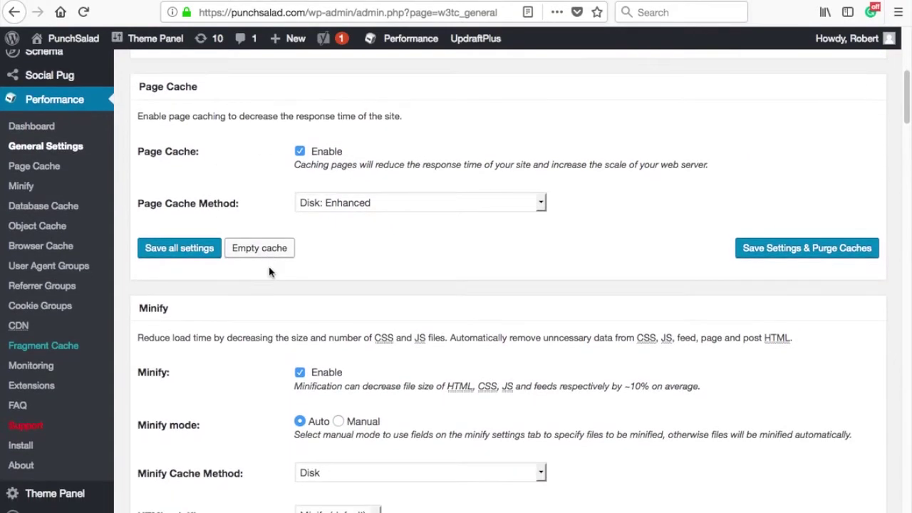
scroll(269, 266, down, 4)
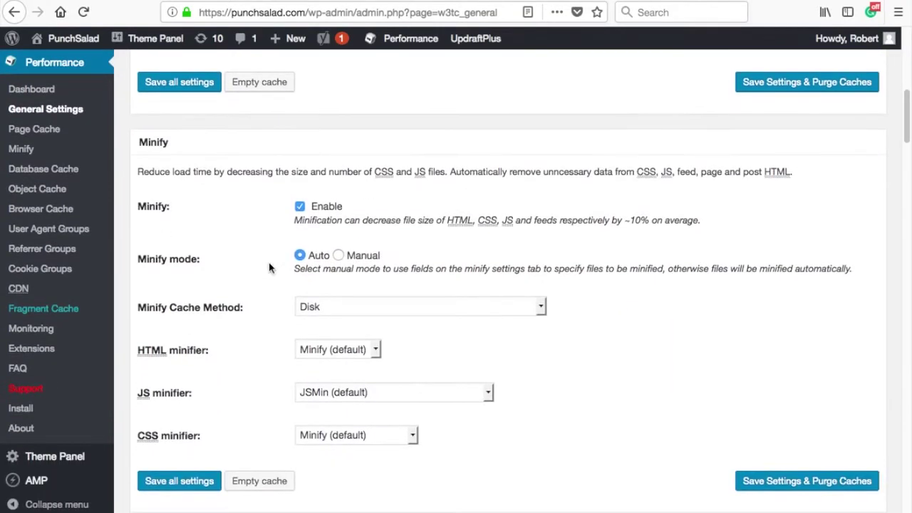
click(300, 208)
scroll(255, 240, down, 1)
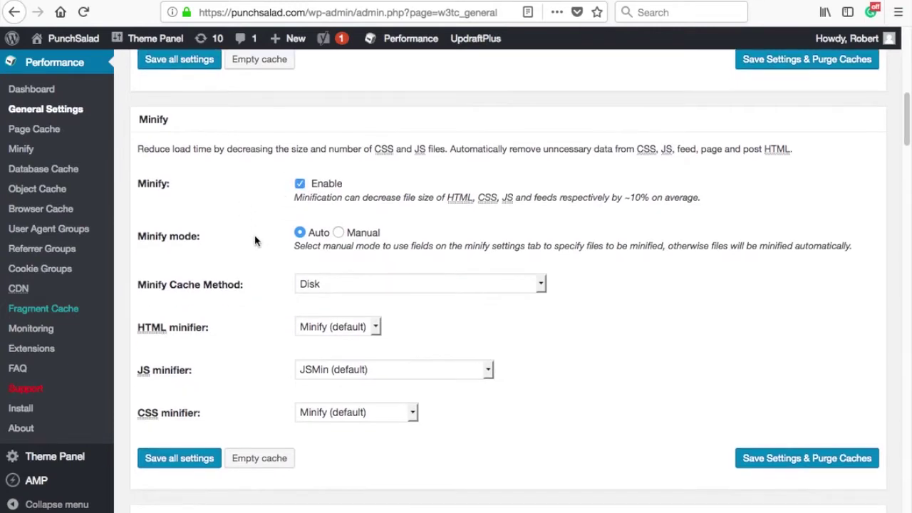
click(418, 286)
click(416, 283)
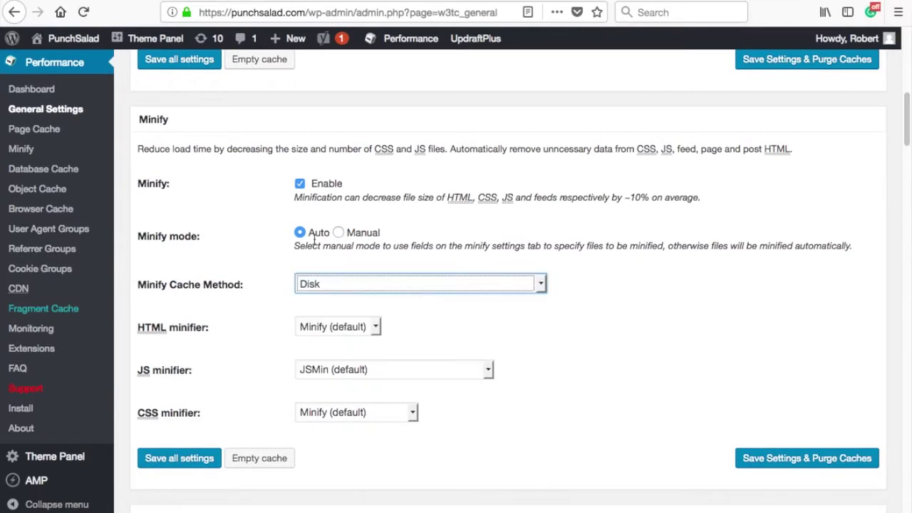
- Check the Opcode Cache, Database Cache and Object Cache settings of W3 Total Cache
scroll(350, 432, down, 10)
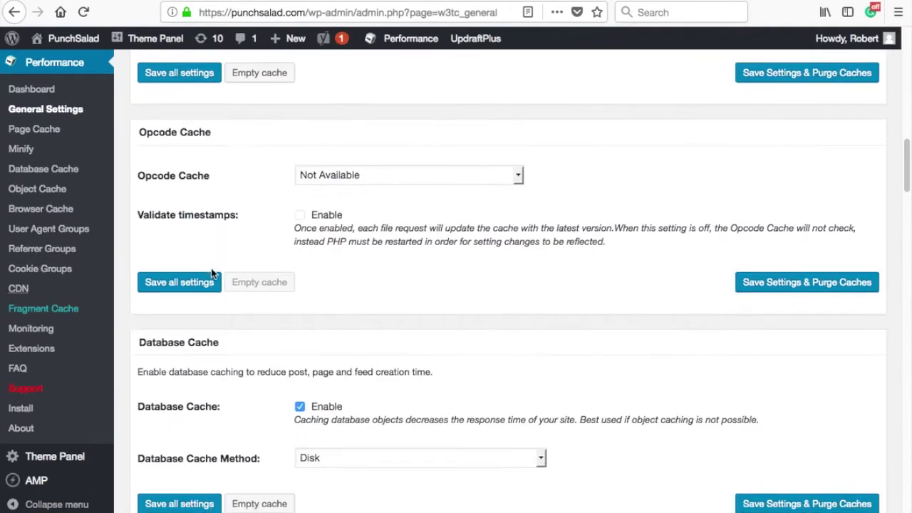
click(300, 371)
click(300, 371)
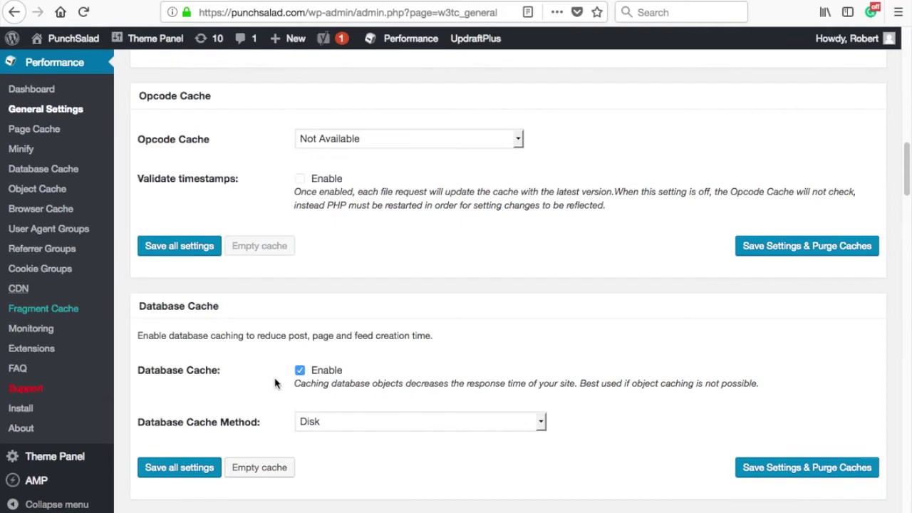
scroll(275, 384, down, 5)
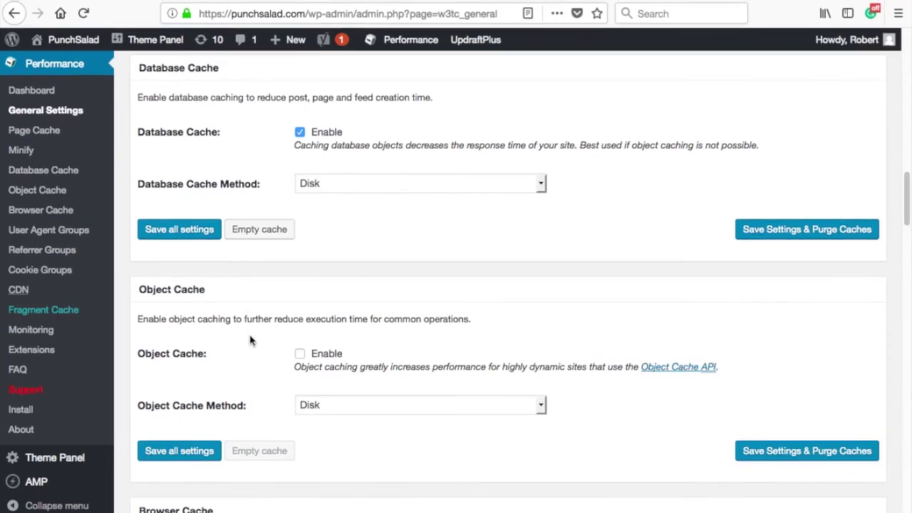
key(Tab)
scroll(286, 280, down, 2)
scroll(286, 280, down, 4)
click(199, 300)
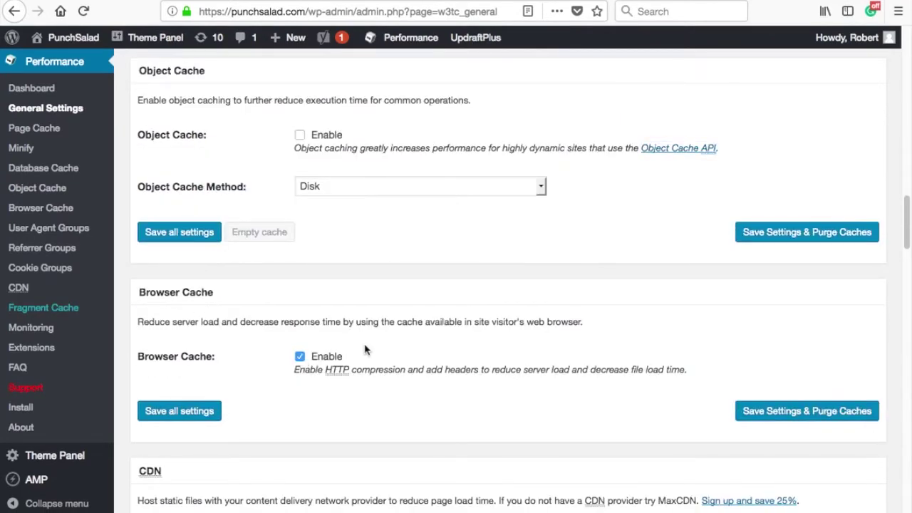
- Set the Fragment Cache Method to Disk and save all W3 Total Cache settings
scroll(380, 321, down, 5)
scroll(378, 306, down, 1)
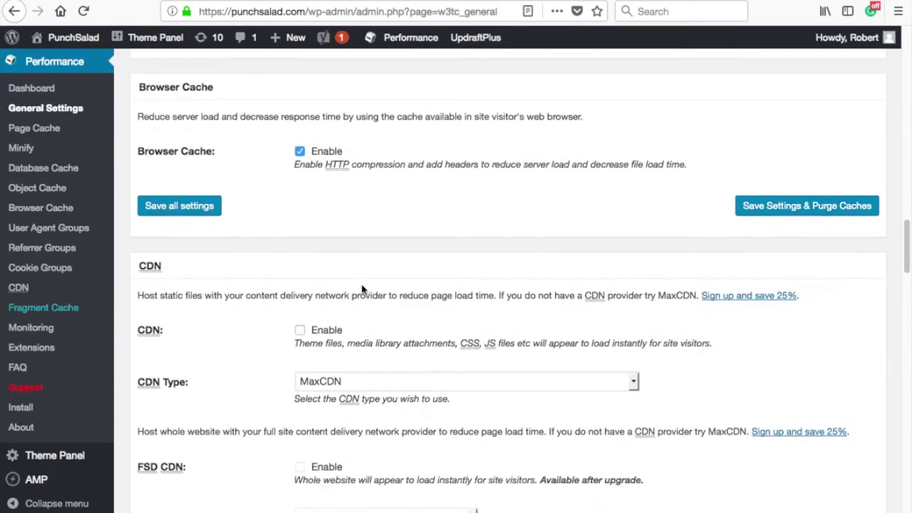
scroll(370, 285, down, 1)
scroll(404, 267, down, 1)
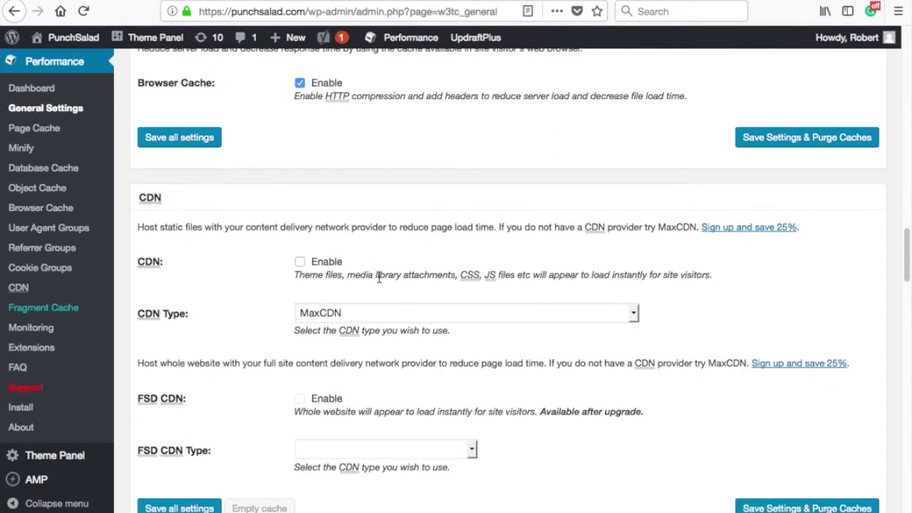
scroll(309, 166, down, 10)
scroll(309, 165, down, 6)
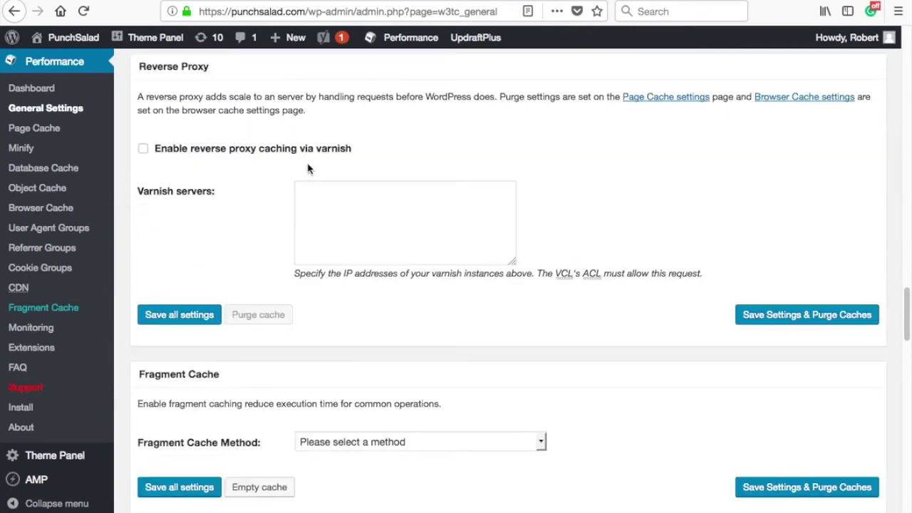
scroll(308, 175, down, 2)
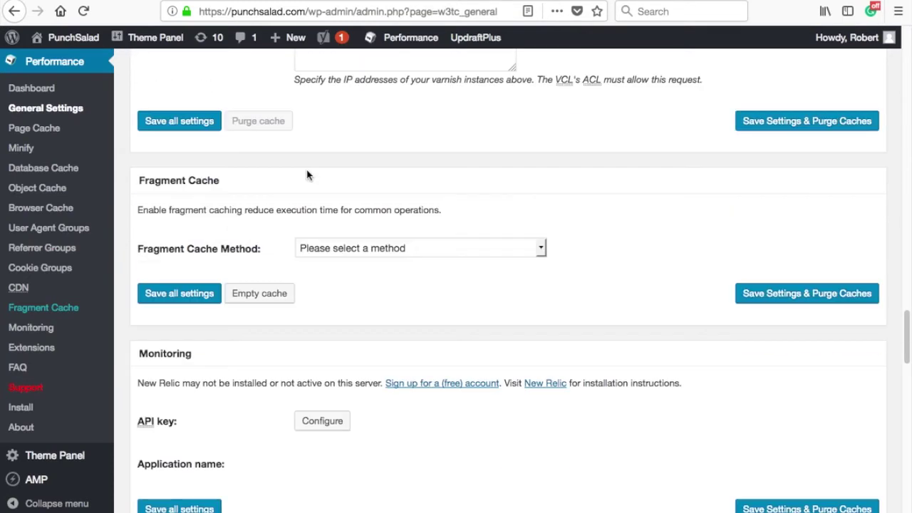
click(341, 245)
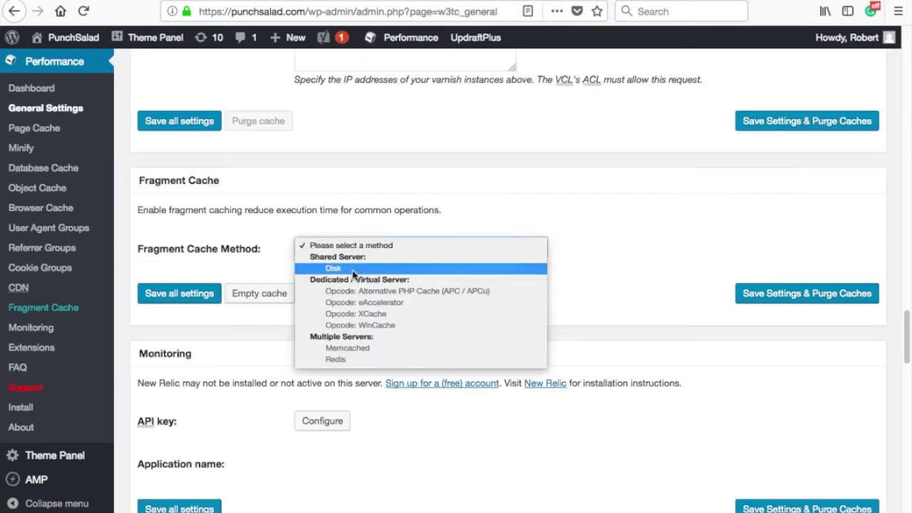
click(354, 269)
click(396, 187)
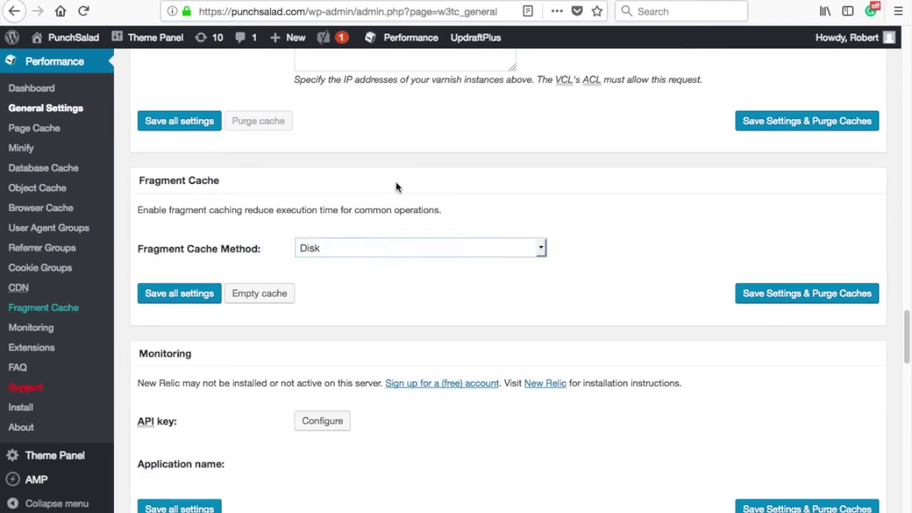
click(192, 295)
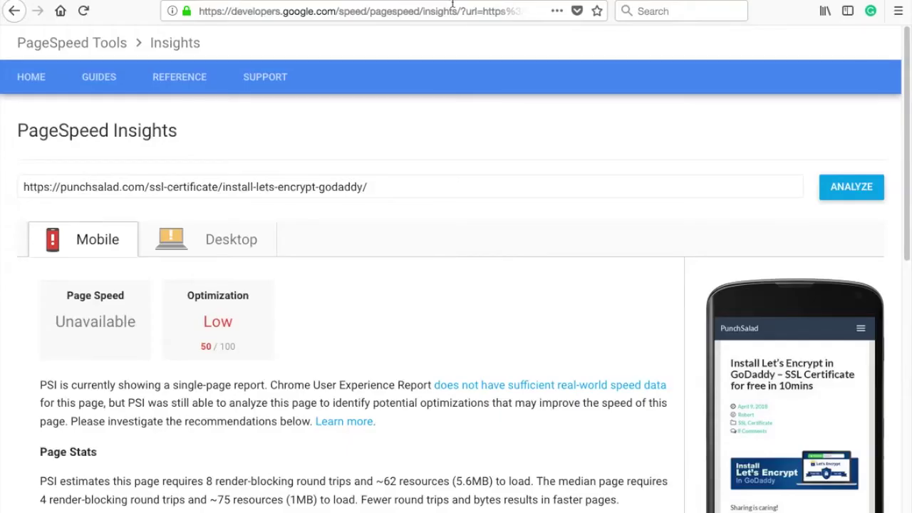
- Switch to PageSpeed Insights, analyze the install-lets-encrypt-godaddy article, and compare its desktop and mobile results
click(838, 188)
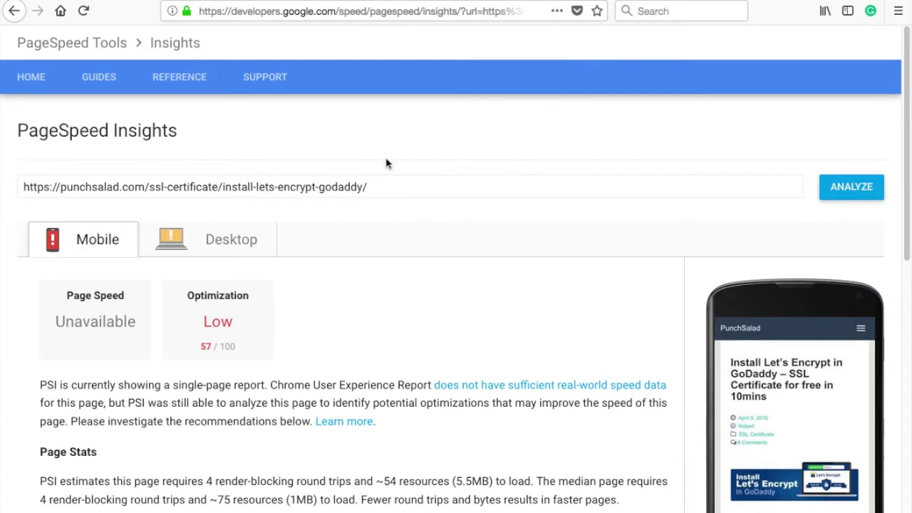
click(228, 246)
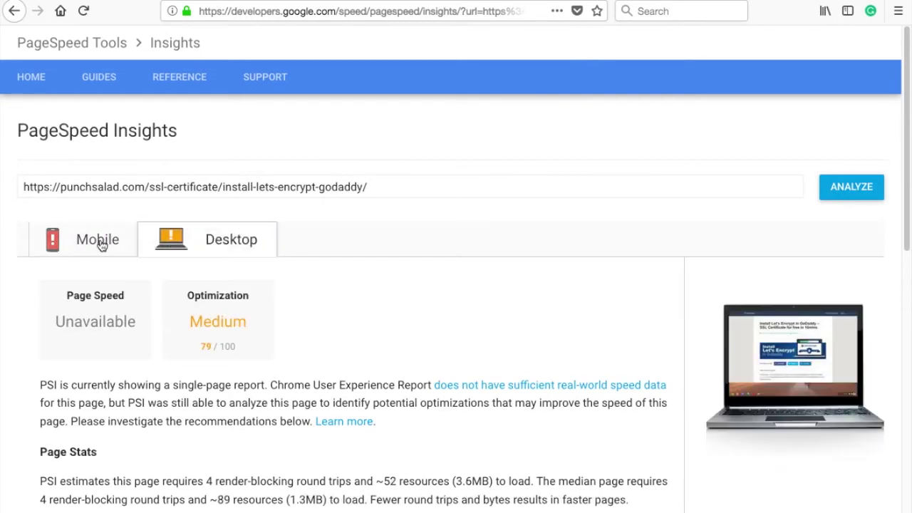
click(100, 244)
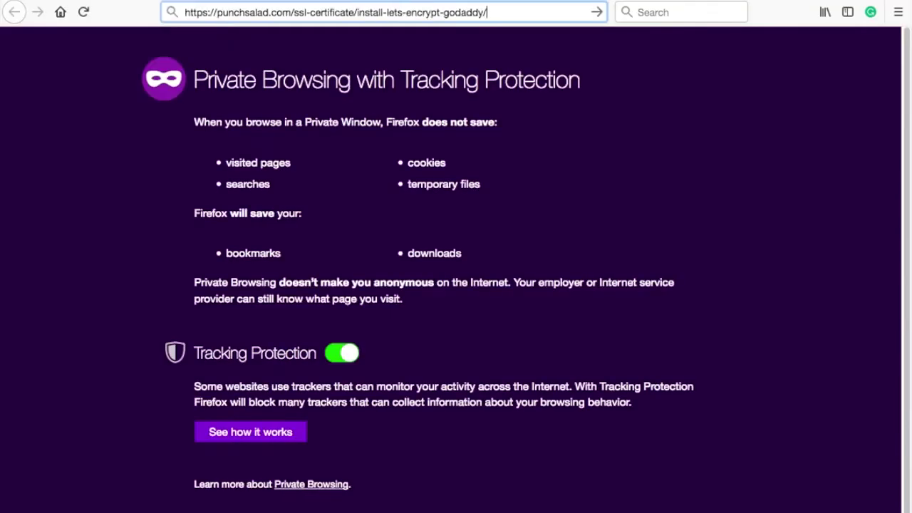
- Load the install-lets-encrypt-godaddy article in a private browser window and revisit it through the PunchSalad home page
key(Return)
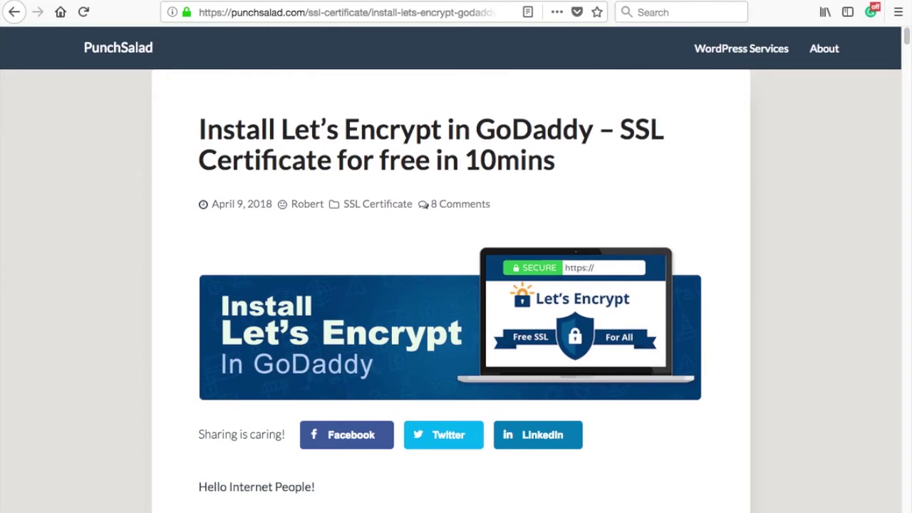
click(111, 45)
scroll(207, 136, down, 8)
click(238, 91)
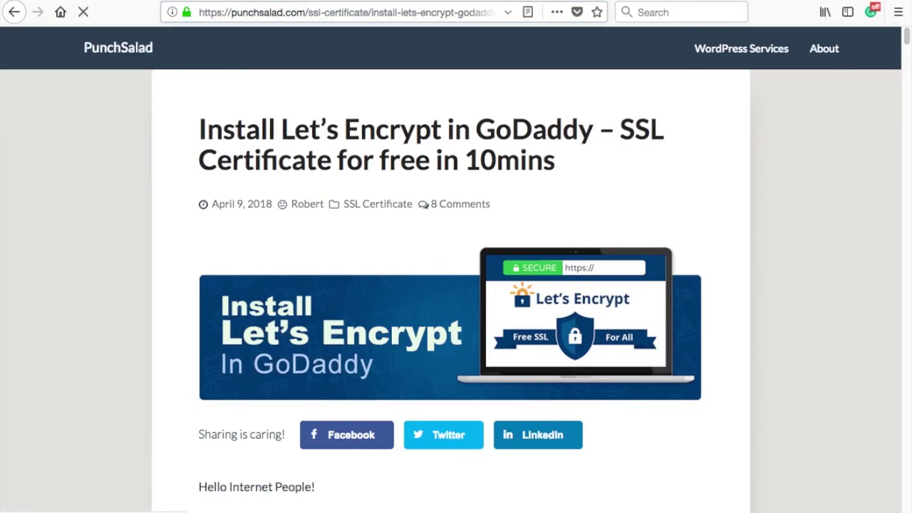
click(126, 59)
scroll(377, 173, down, 8)
click(299, 213)
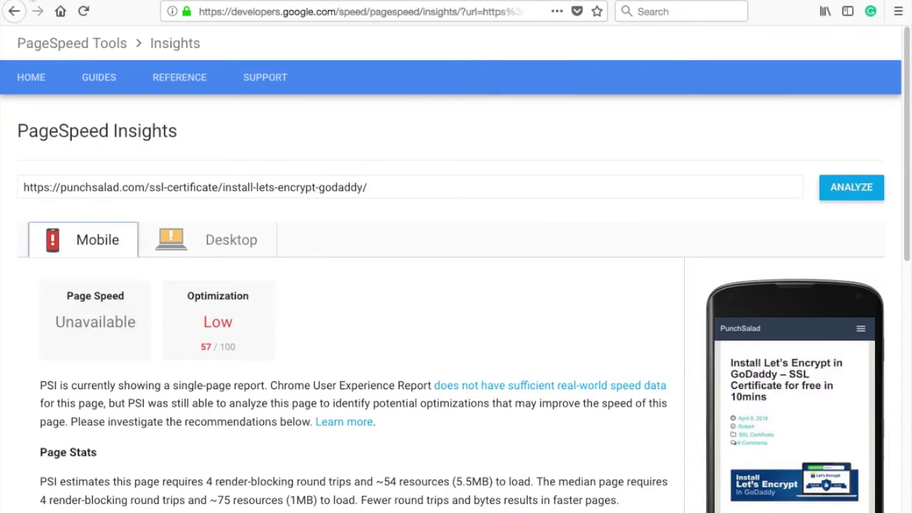
- Run the PageSpeed Insights analysis of the article again and view the desktop and mobile optimization scores
click(845, 197)
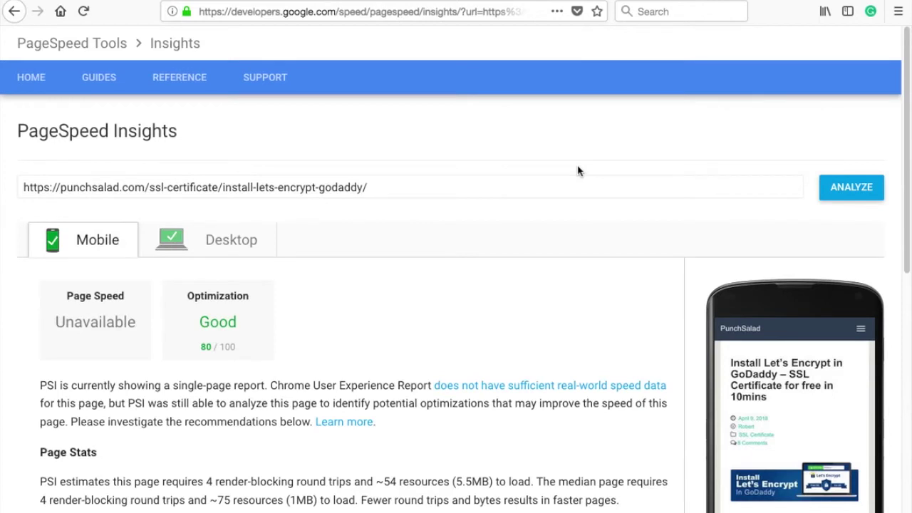
click(236, 234)
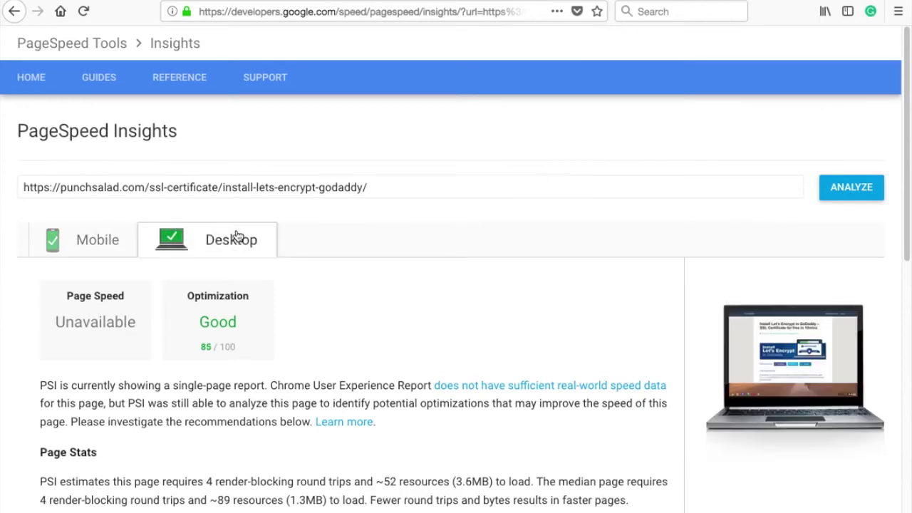
click(55, 240)
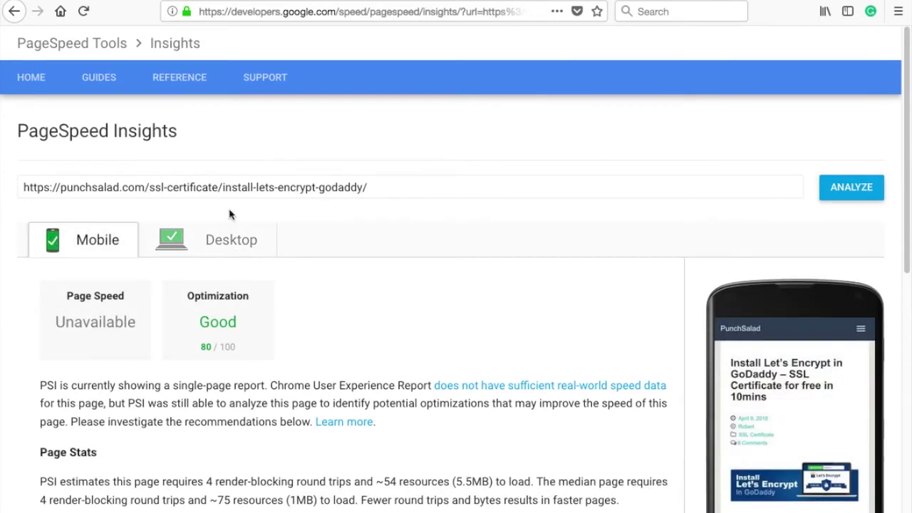
- Expand the fix instructions for the Optimize images suggestion in the mobile results
scroll(306, 208, down, 3)
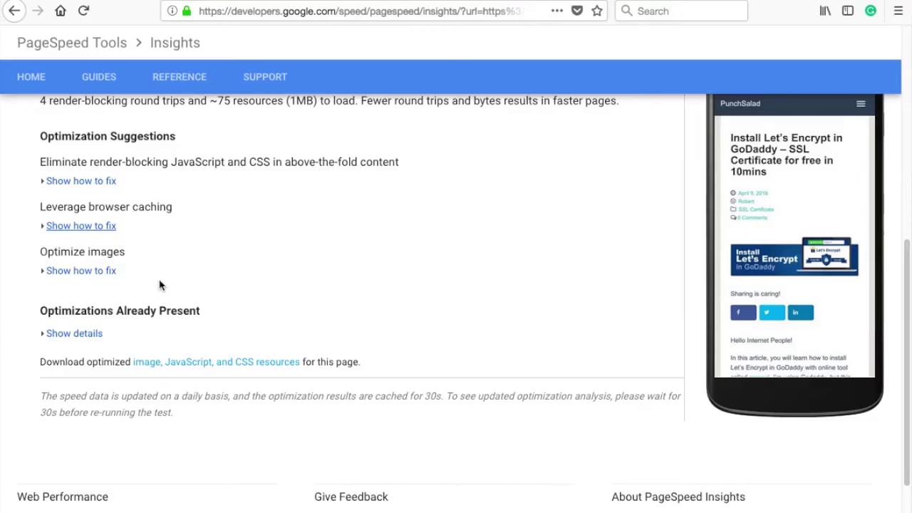
click(106, 271)
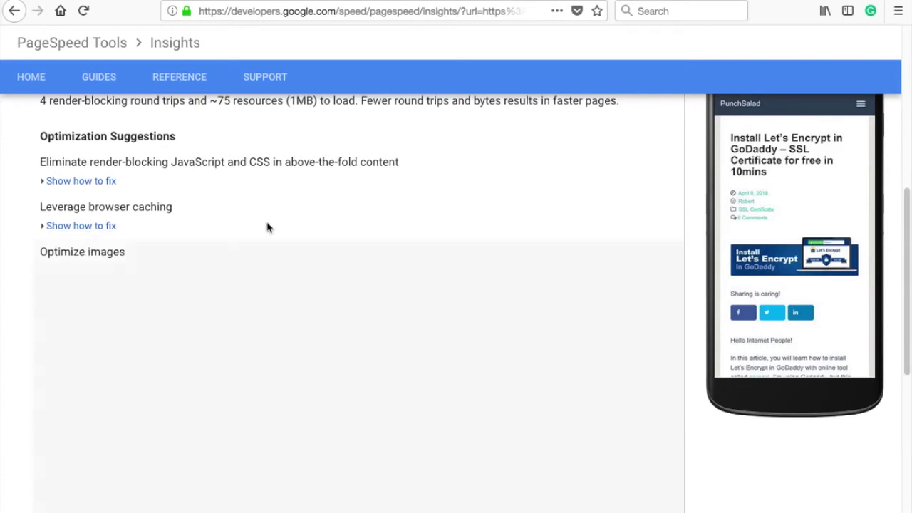
- In the WordPress admin, search the plugin directory for smush, then install and activate reSmush.it Image Optimizer
scroll(270, 224, down, 2)
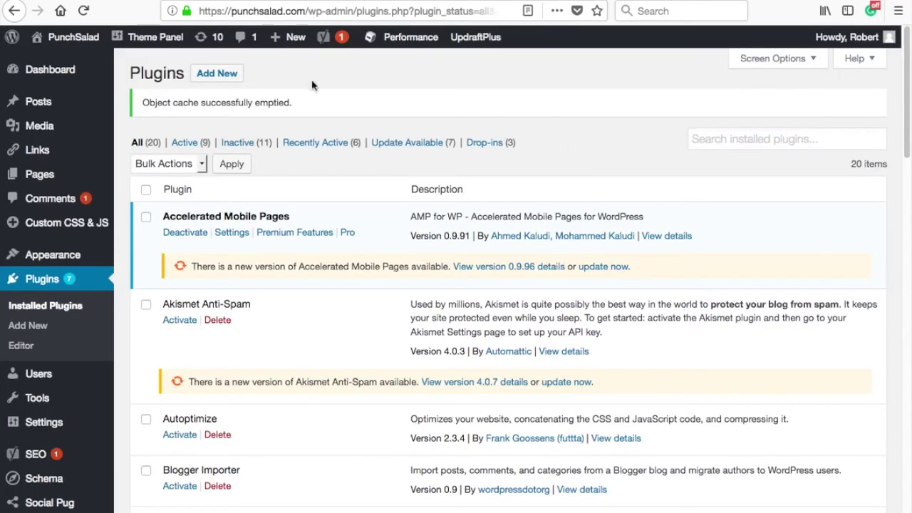
click(217, 74)
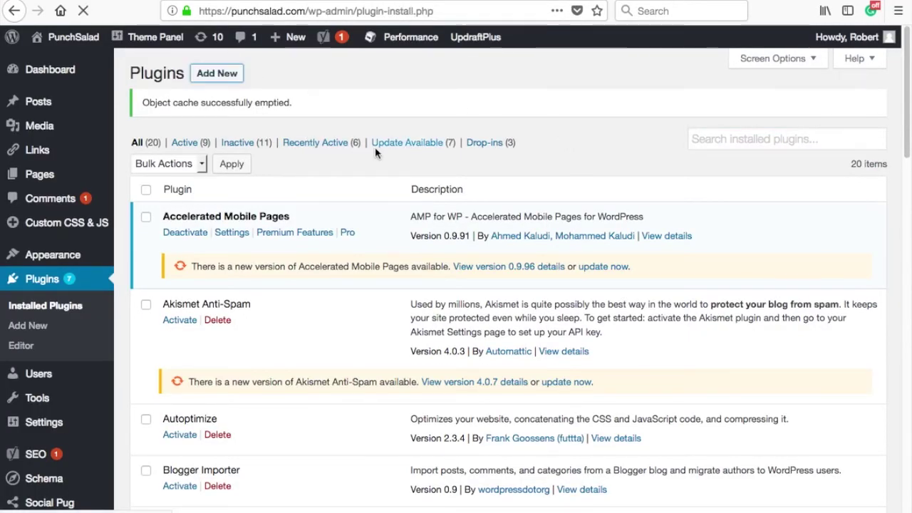
click(704, 113)
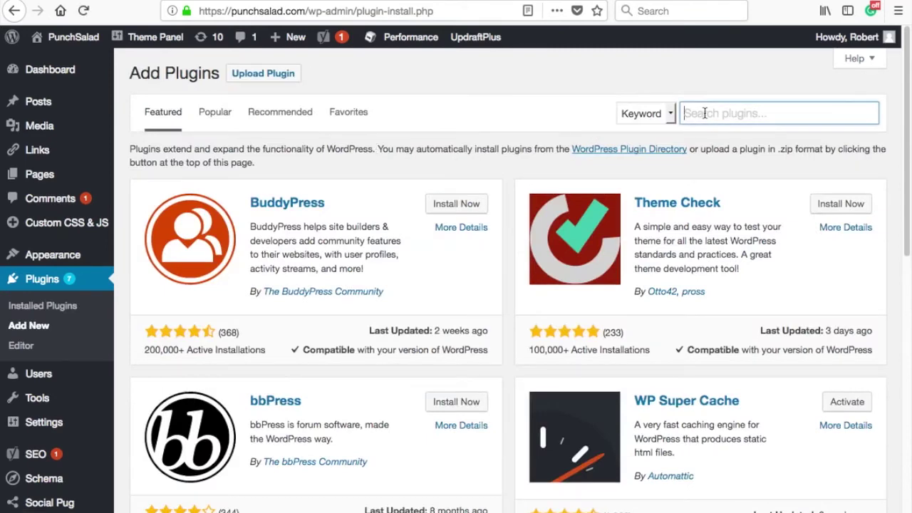
text(smush)
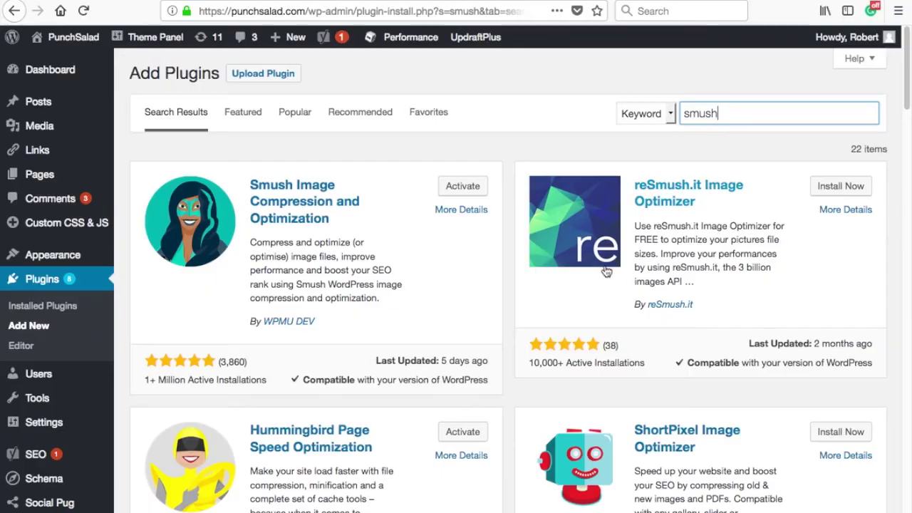
click(823, 188)
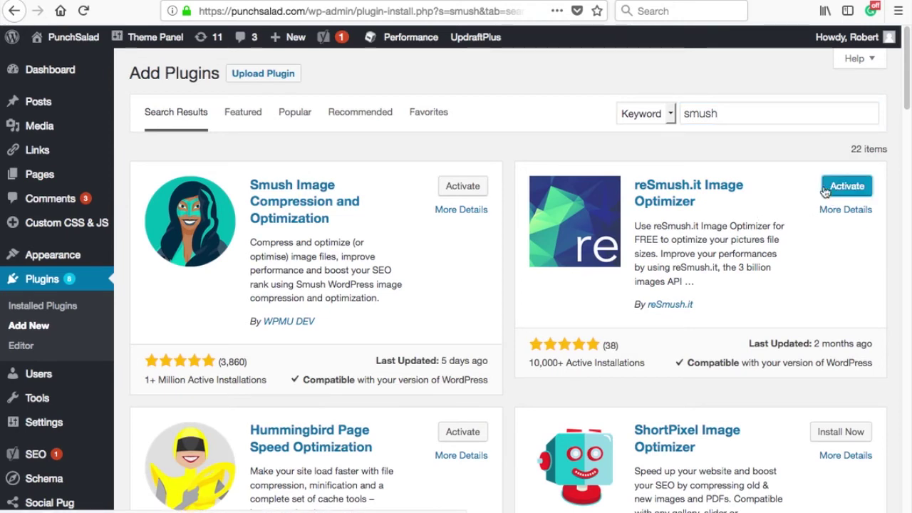
click(826, 189)
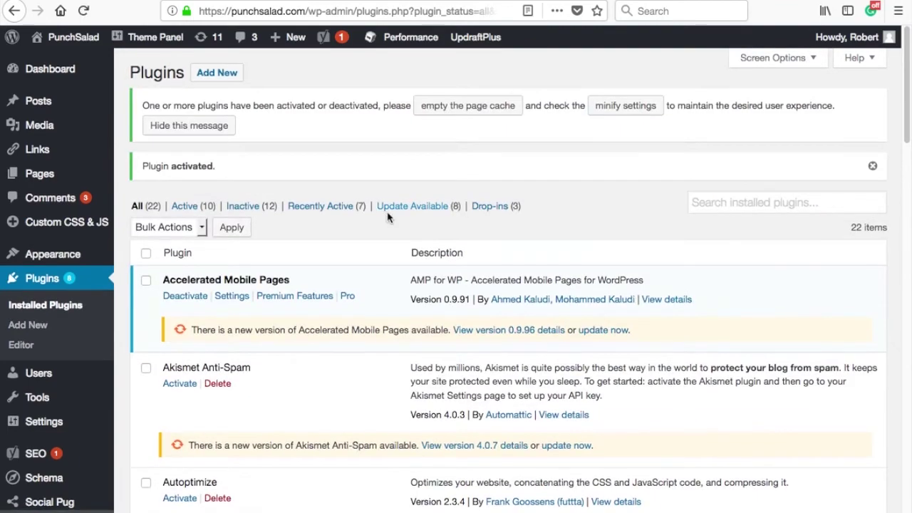
- Find reSmush.it Image Optimizer among the installed plugins and open its options page in the media section
scroll(309, 245, down, 15)
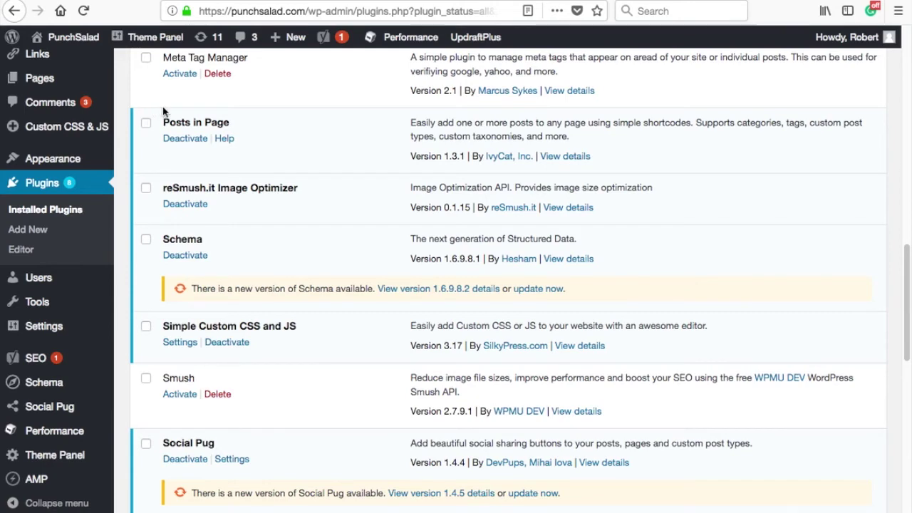
scroll(187, 125, up, 10)
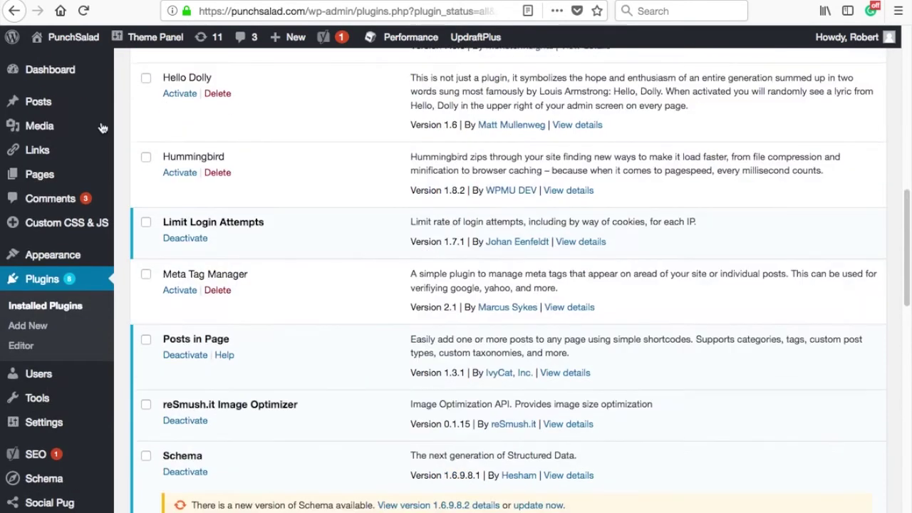
mouse_move(44, 182)
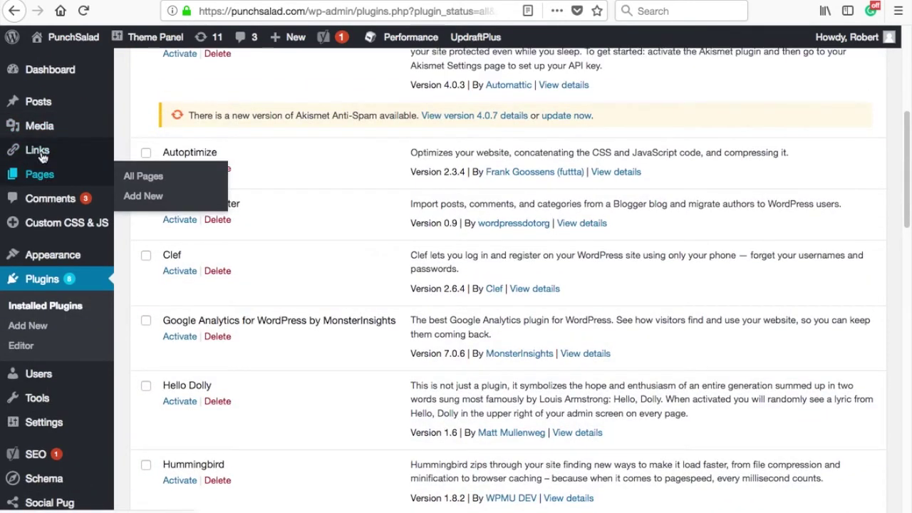
mouse_move(39, 127)
click(149, 169)
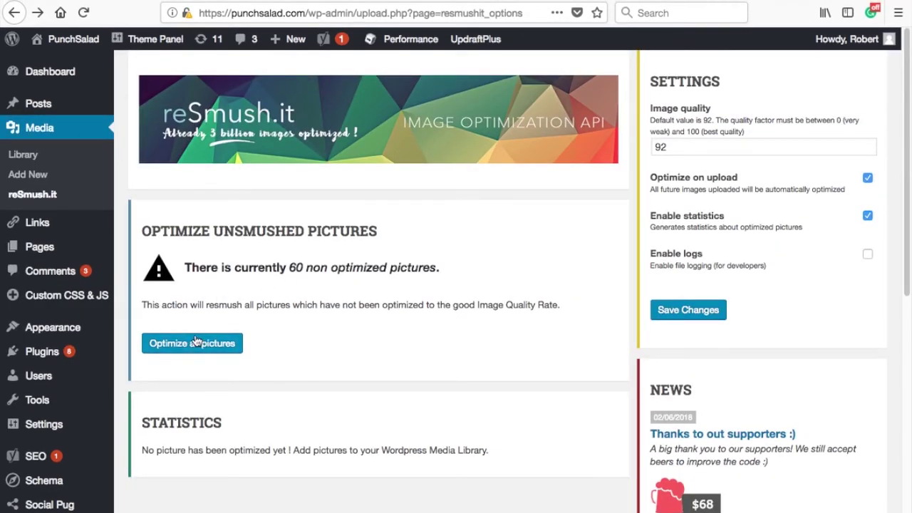
- Upload install-letsencrypt-godaddy.png to the media library as new media
click(40, 171)
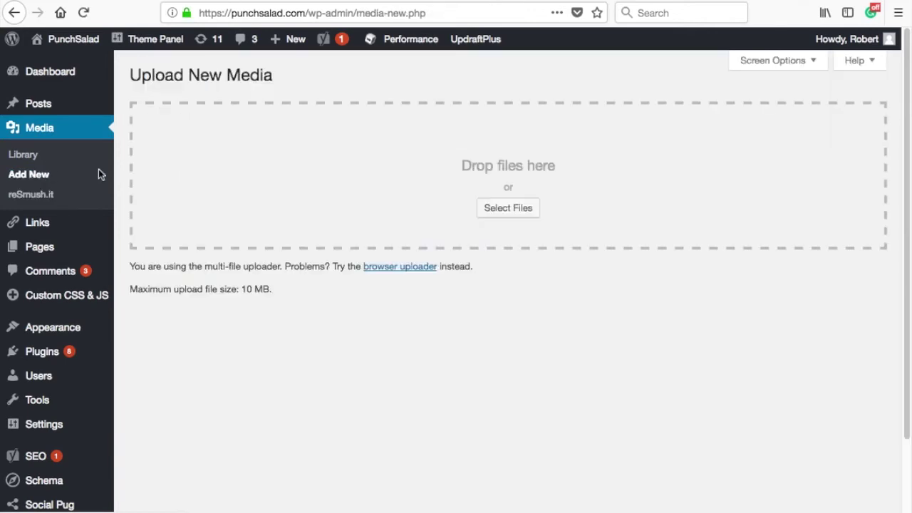
click(501, 208)
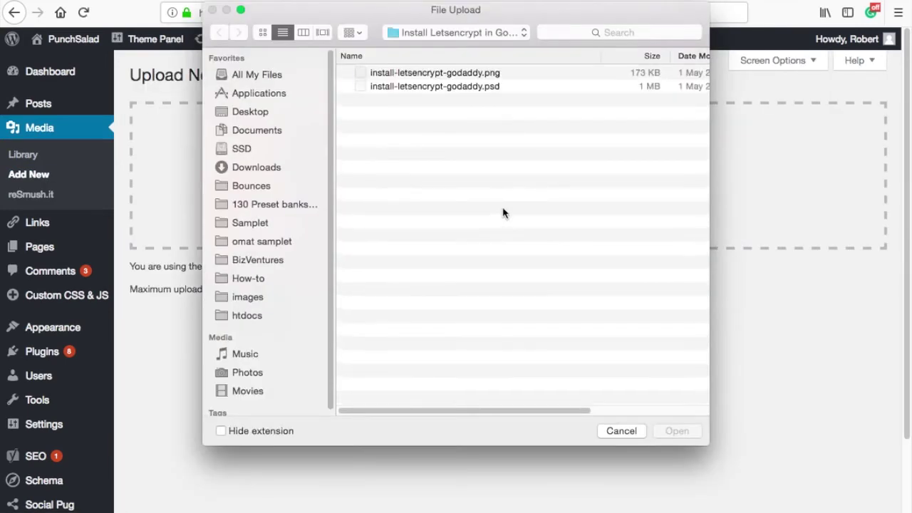
click(481, 74)
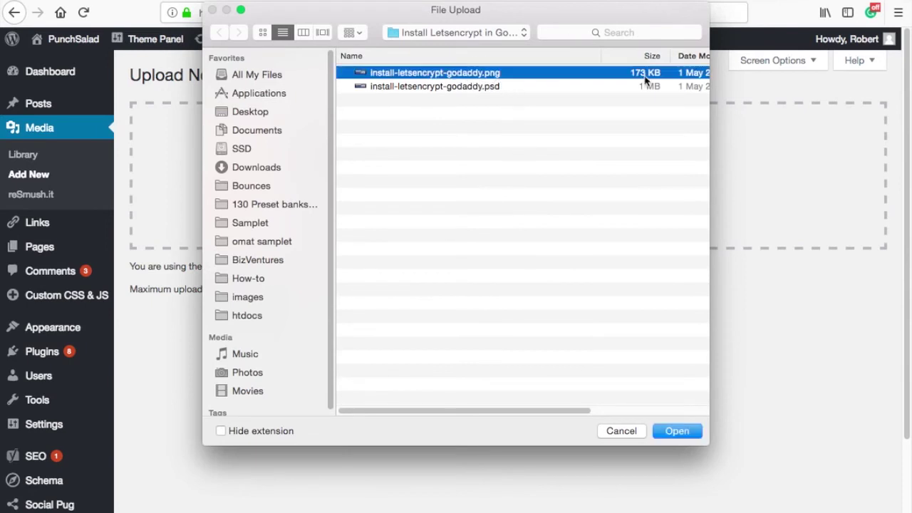
click(683, 431)
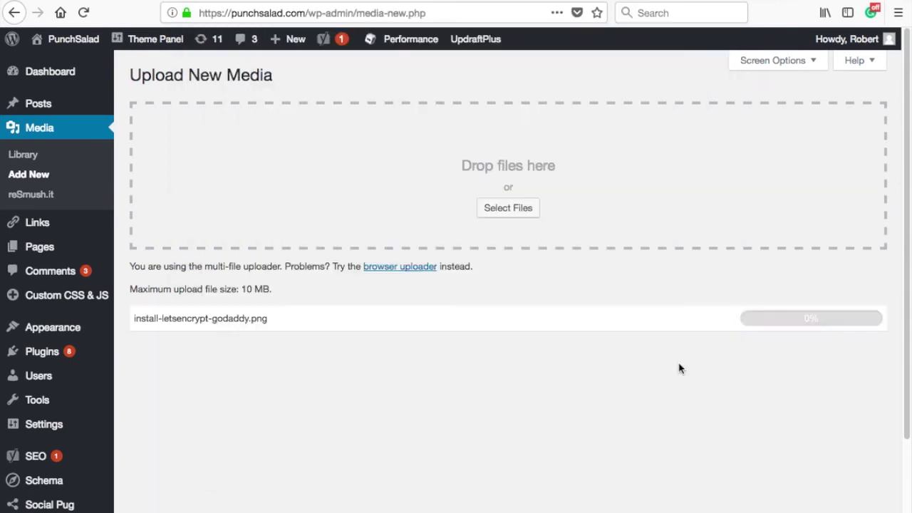
- Open the uploaded install-letsencrypt-godaddy image for editing and check its file size
click(871, 320)
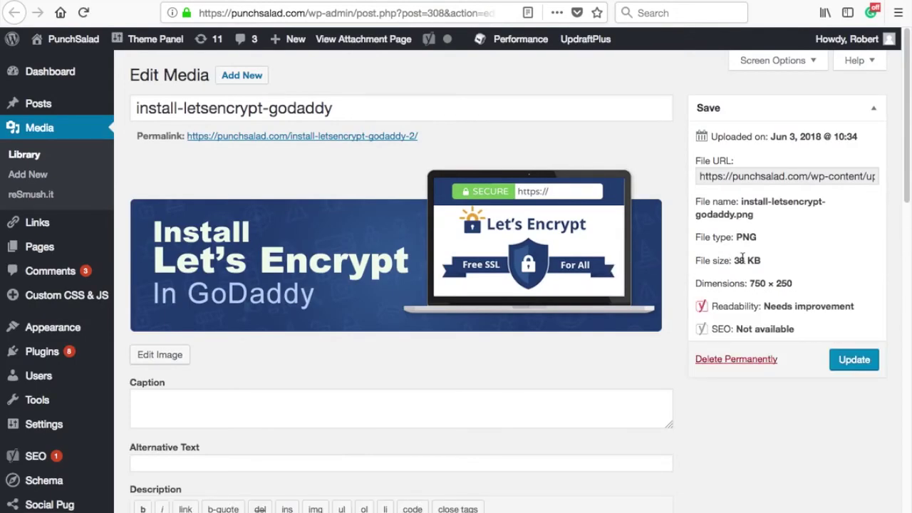
drag(734, 260, 769, 265)
click(768, 250)
- Return to the reSmush.it options page and optimize all unsmushed pictures in the media library
click(383, 2)
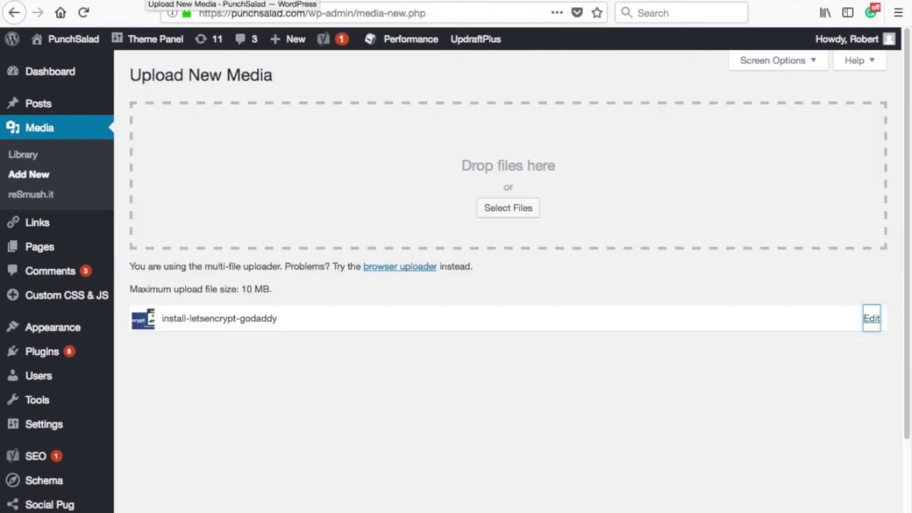
click(55, 192)
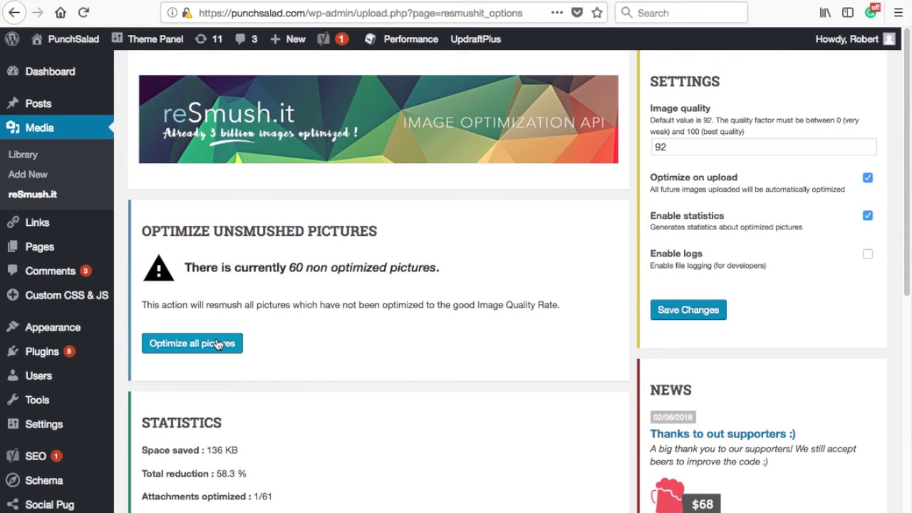
click(218, 344)
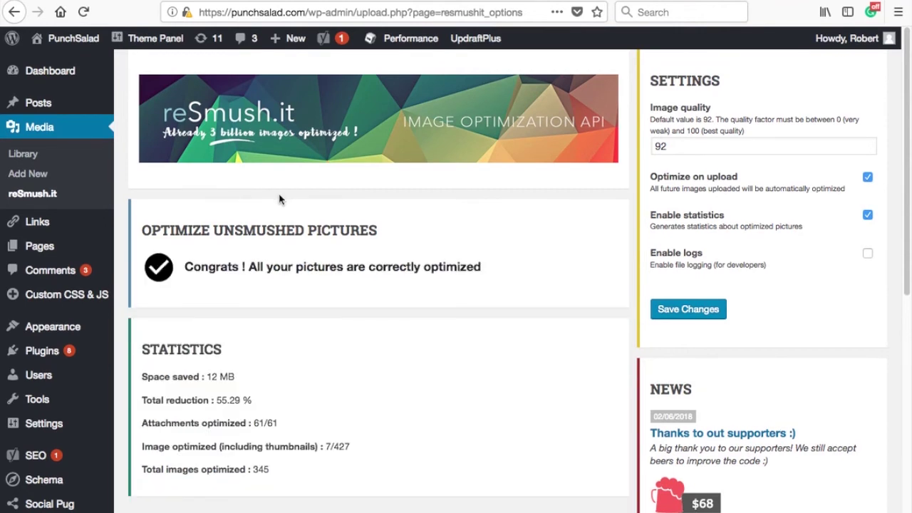
- Review the reSmush.it statistics for space saved, total reduction and optimized attachments
scroll(276, 198, down, 2)
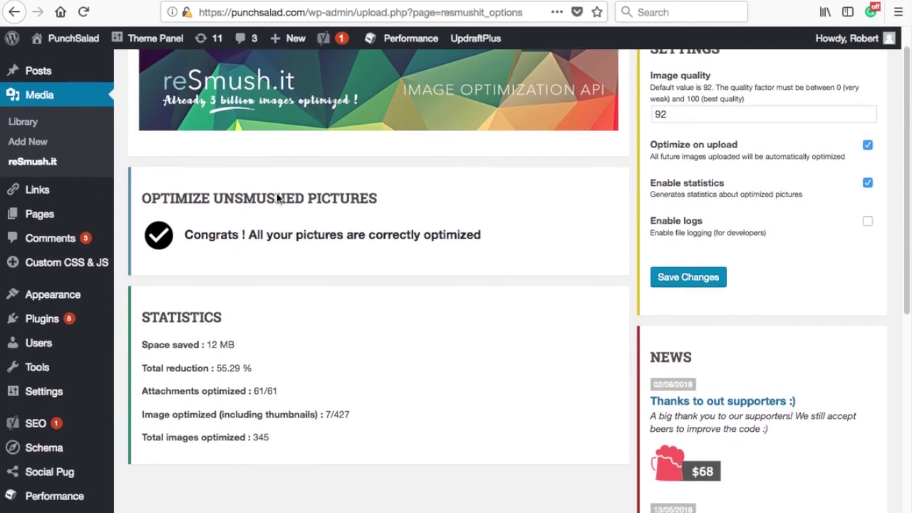
drag(142, 343, 291, 346)
click(292, 347)
drag(217, 365, 255, 368)
click(277, 393)
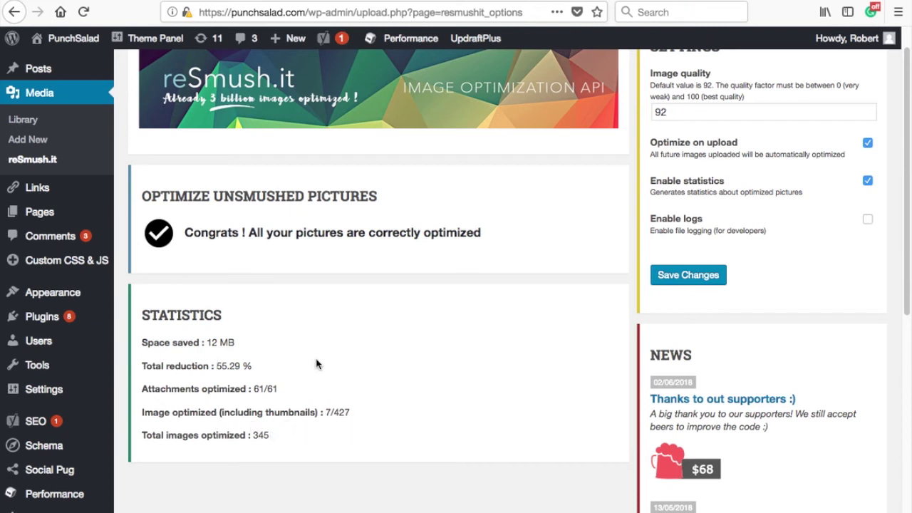
scroll(317, 364, up, 1)
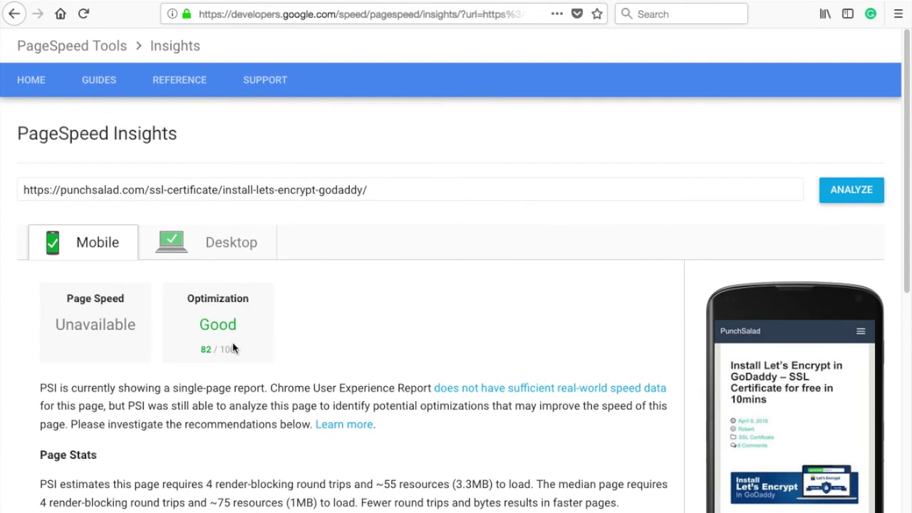
- In PageSpeed Insights, compare the article's desktop and mobile optimization scores and review the remaining mobile suggestions
click(214, 246)
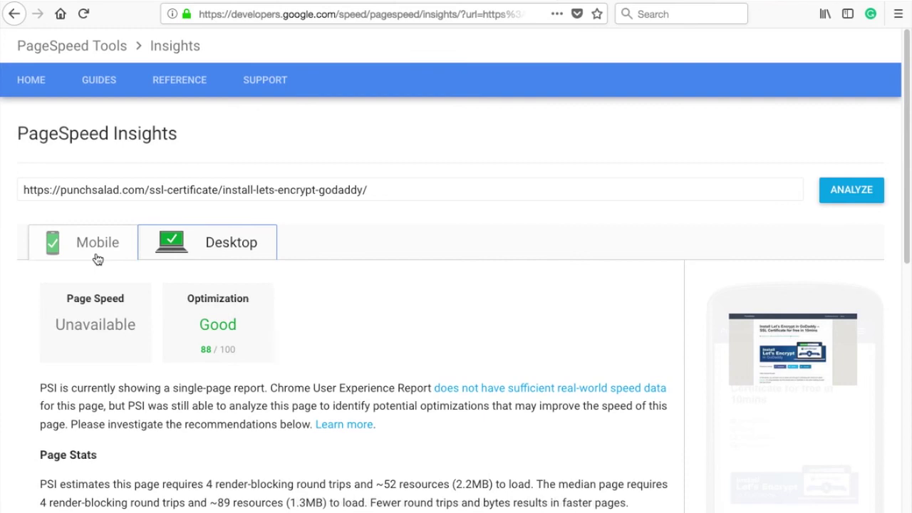
click(90, 258)
scroll(330, 321, down, 3)
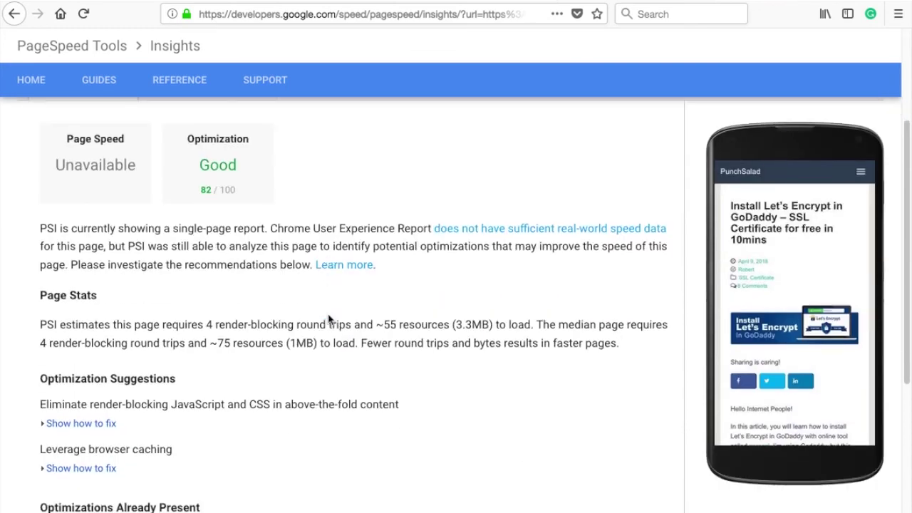
scroll(330, 320, down, 3)
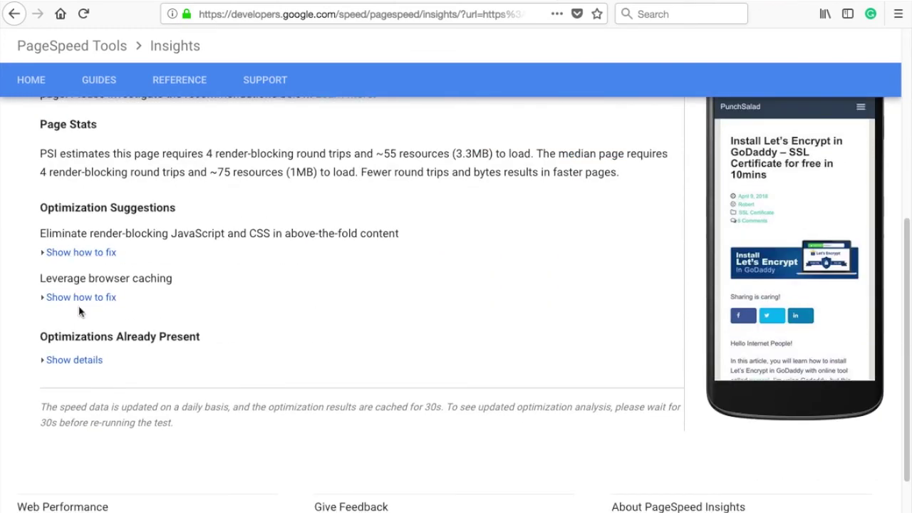
scroll(258, 239, up, 1)
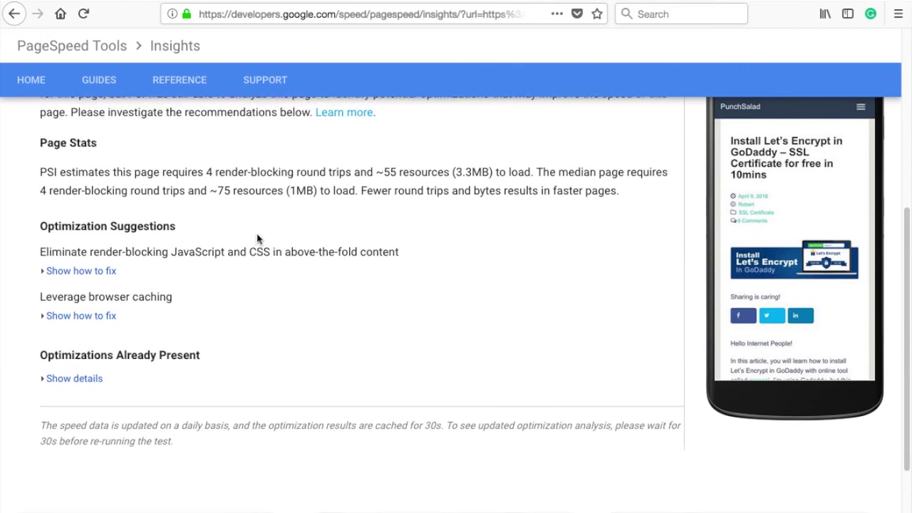